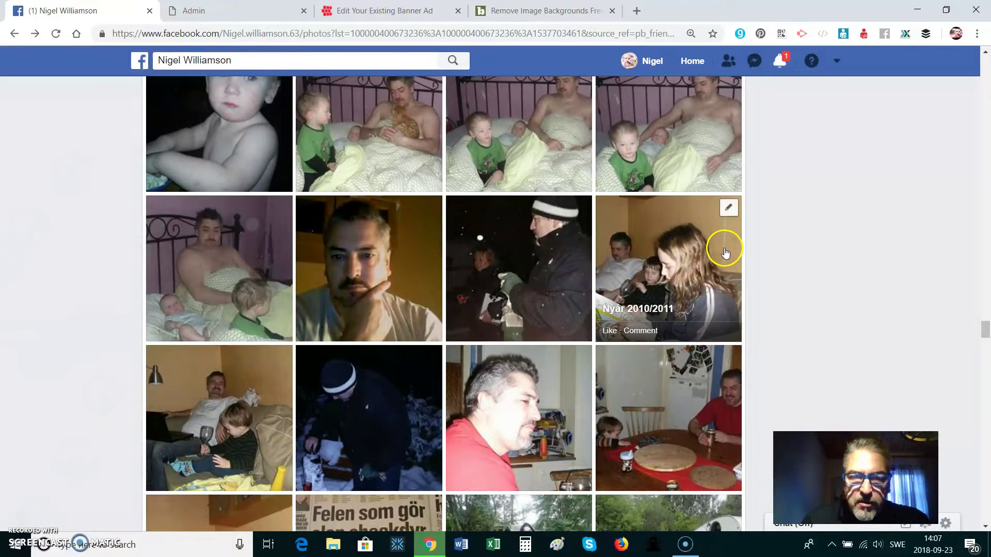
Browse the tagged Facebook photos for a suitable portrait, and examine the existing banner ad on LeasedAdSpace
scroll(738, 243, "up", 3)
scroll(735, 224, "down", 2)
scroll(735, 224, "down", 5)
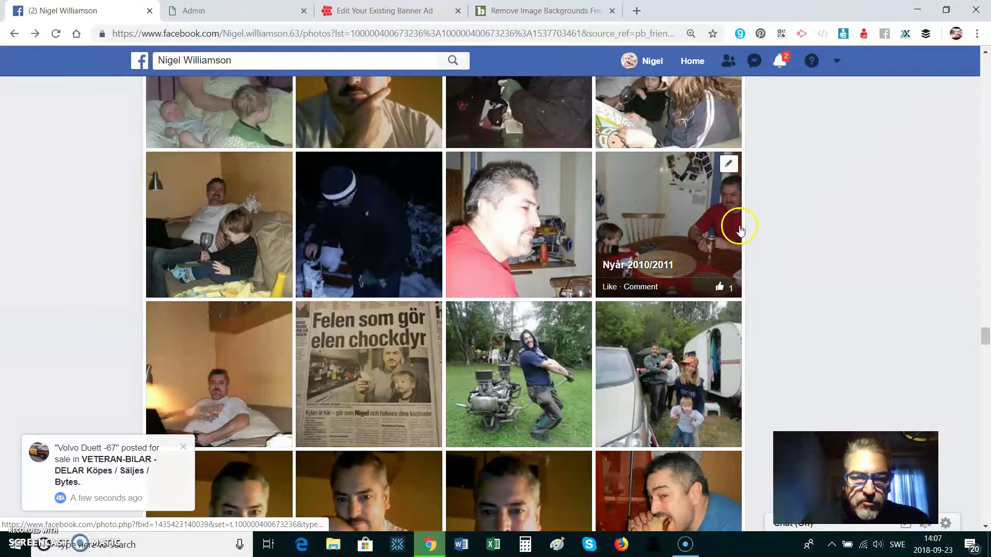
scroll(737, 228, "down", 1)
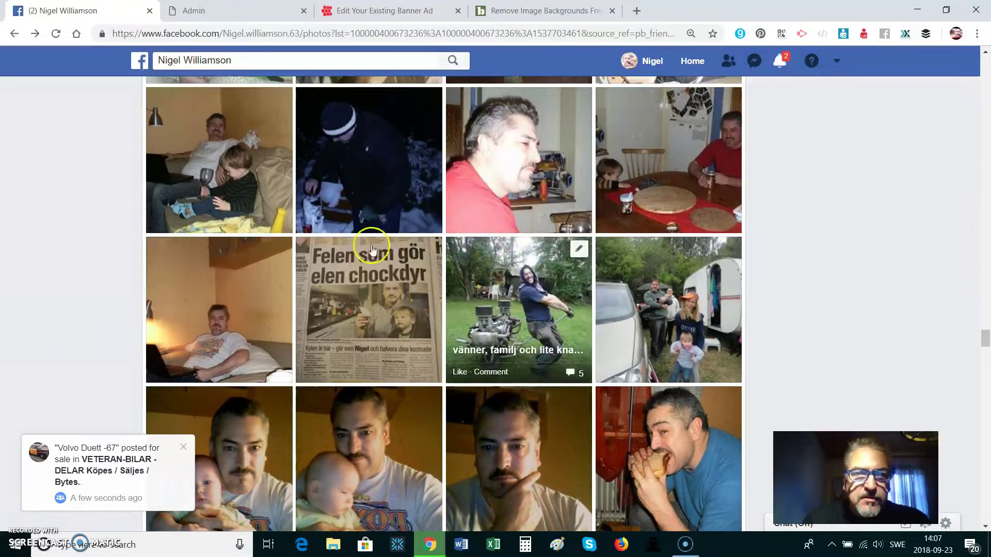
left_click(372, 19)
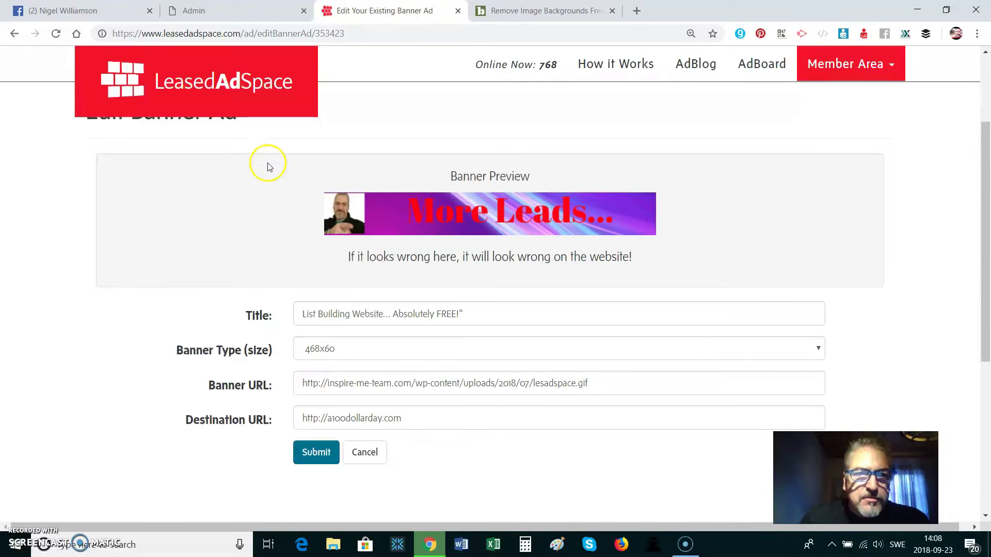
Return to the Facebook photos and open the second picture of the man holding a baby, where the baby is seen in profile
left_click(116, 12)
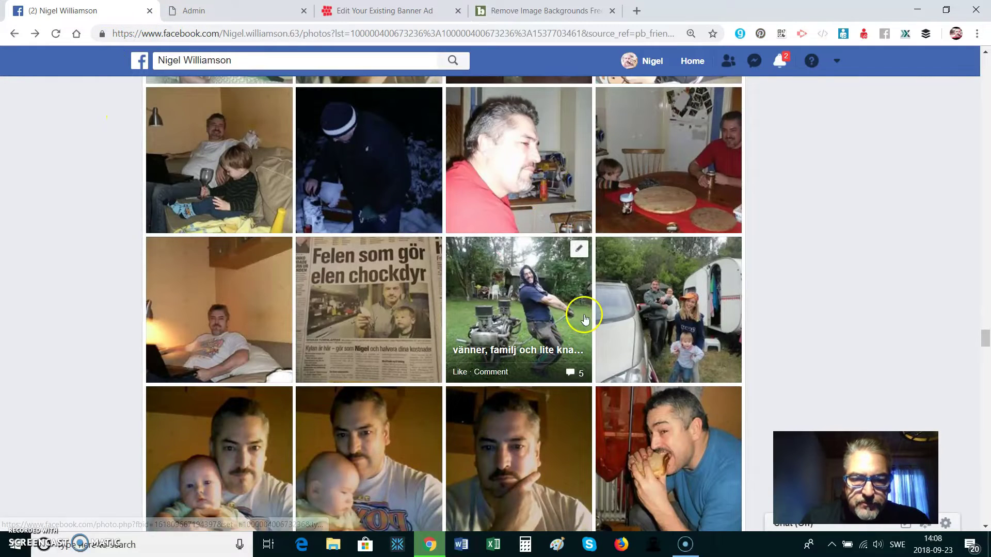
scroll(585, 320, "down", 2)
scroll(581, 317, "down", 1)
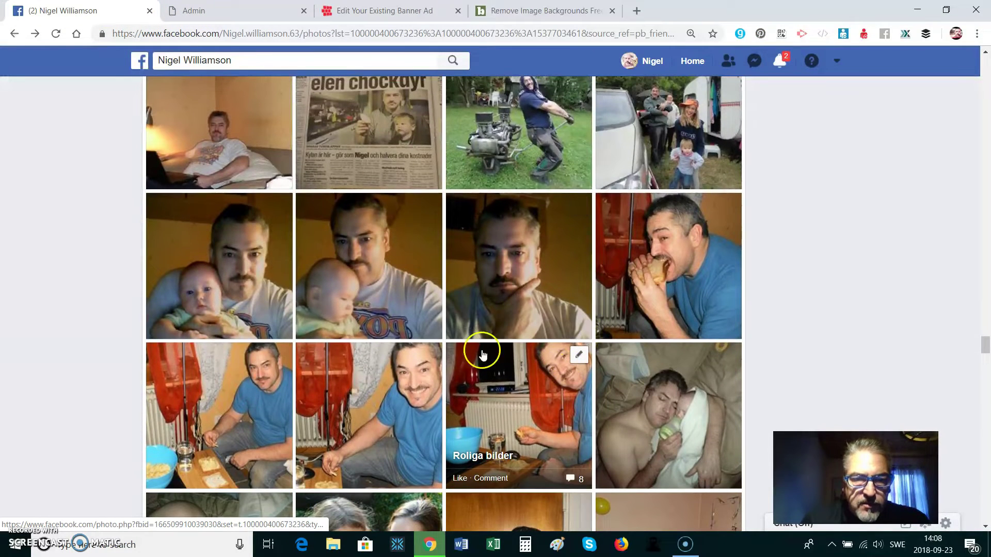
left_click(380, 267)
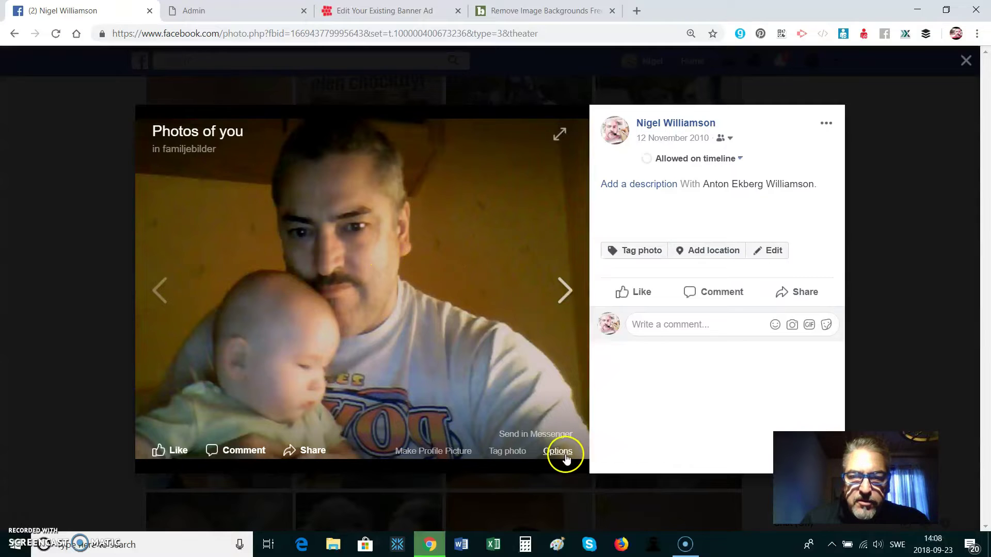
Save the opened photo as a JPEG in Pictures, naming it with the owner's first name followed directly by "baby"
right_click(559, 370)
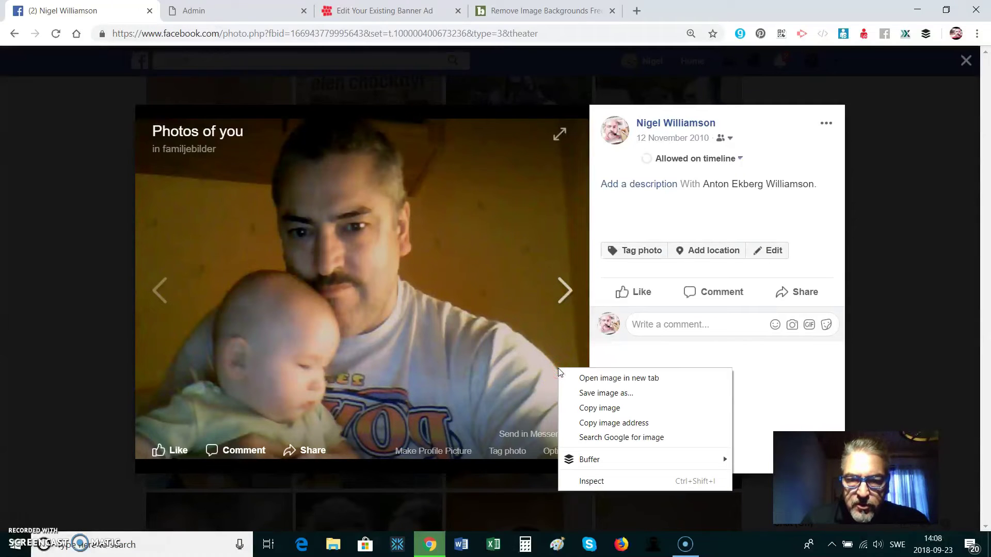
left_click(605, 394)
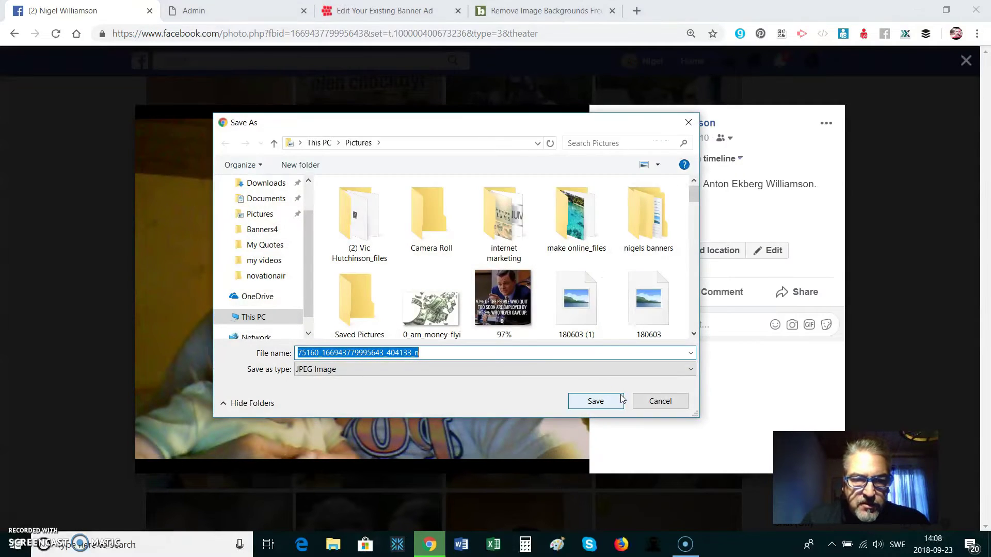
type("nigel")
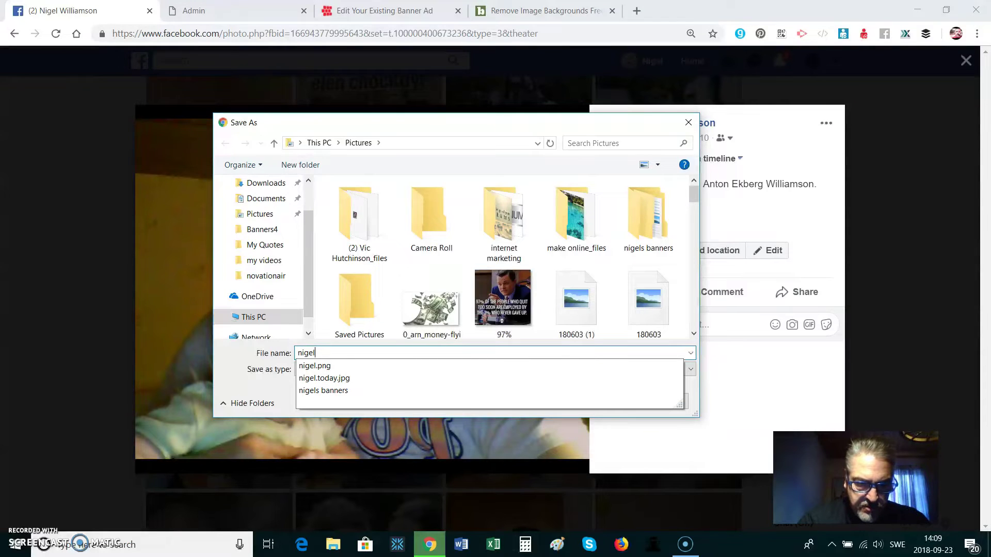
type("baby")
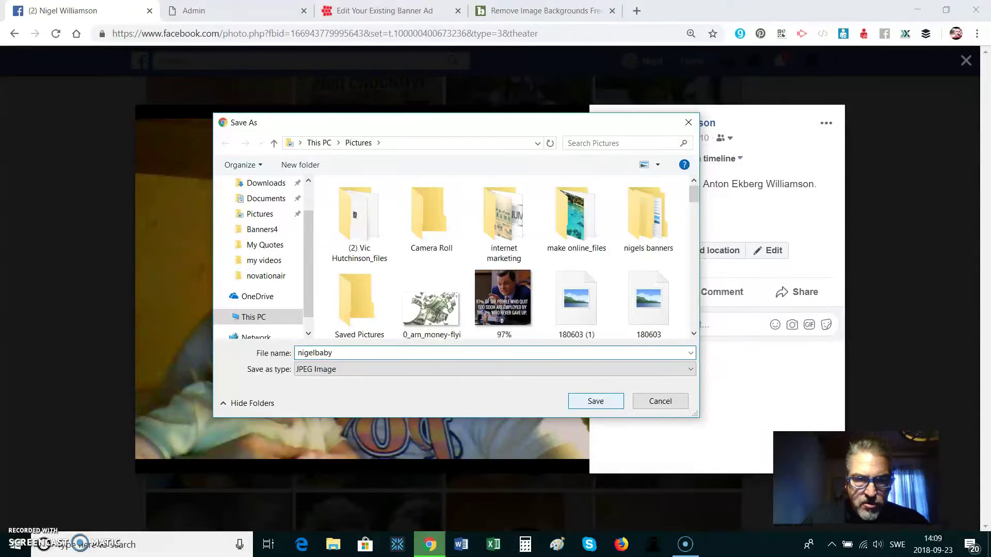
left_click(597, 401)
left_click(597, 401)
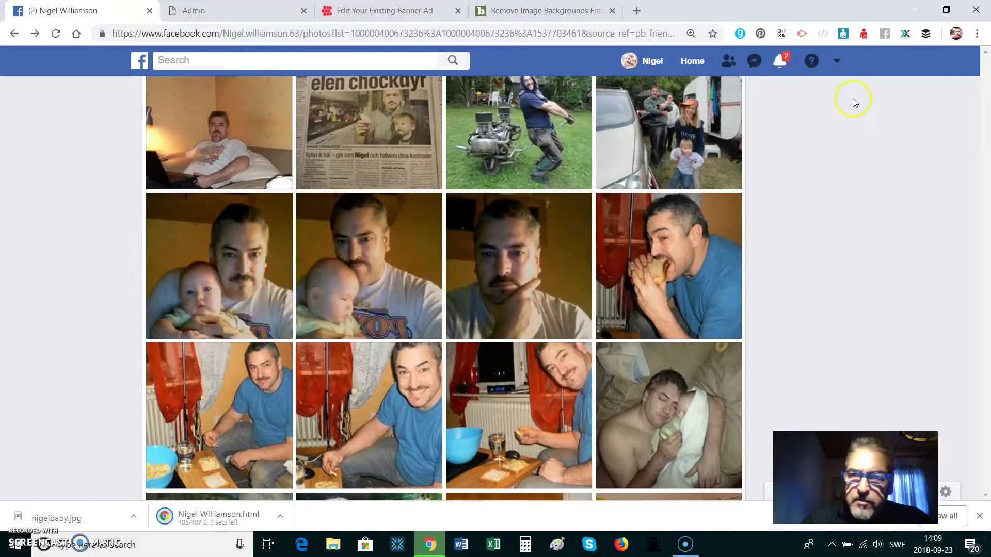
Switch to Background Burner and upload the newly saved baby photo from the Pictures folder
left_click(550, 11)
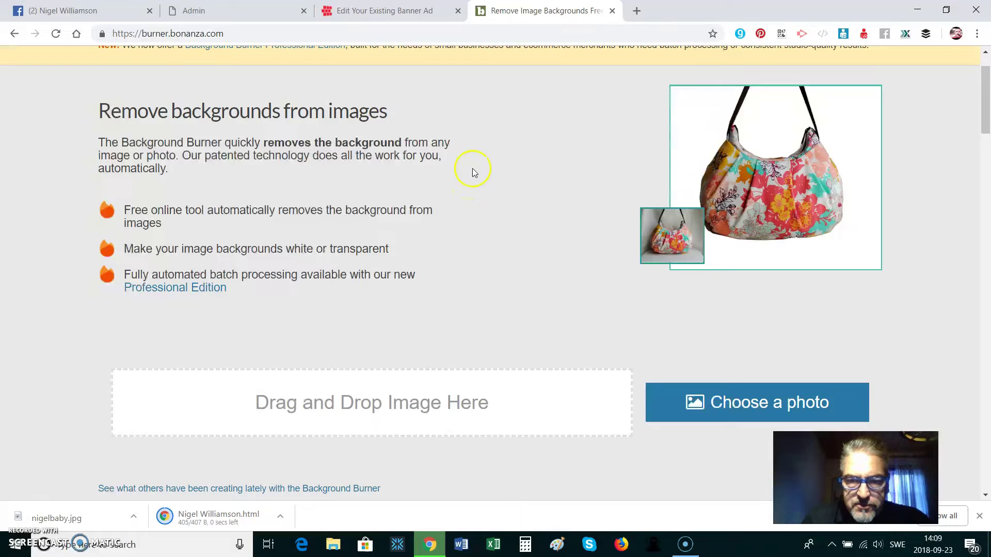
left_click(757, 408)
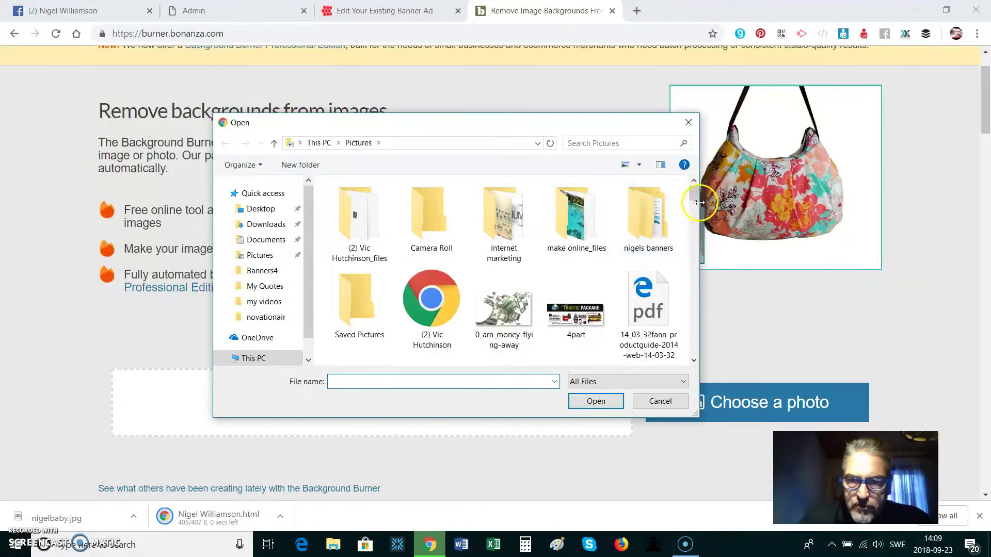
left_click_drag(696, 196, 695, 223)
left_click(345, 380)
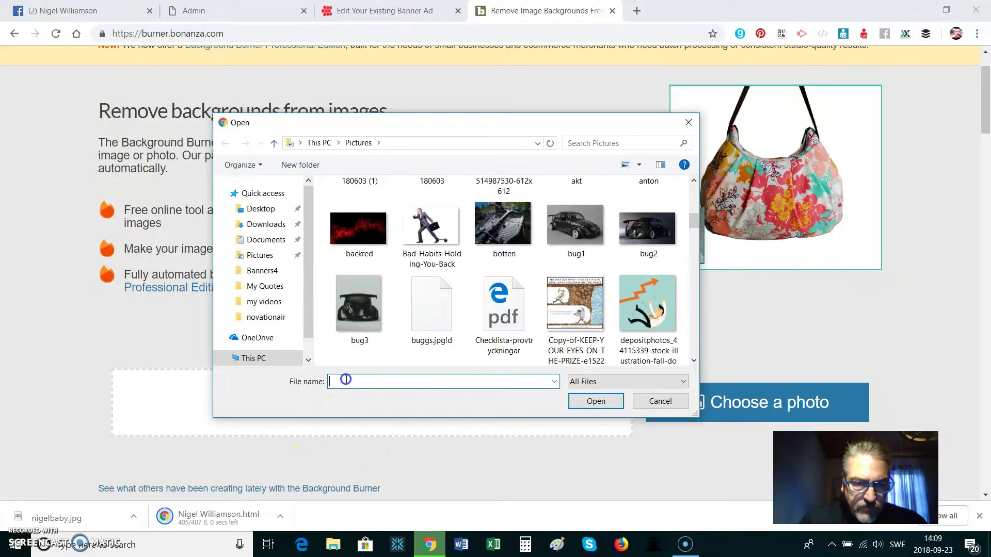
type("n")
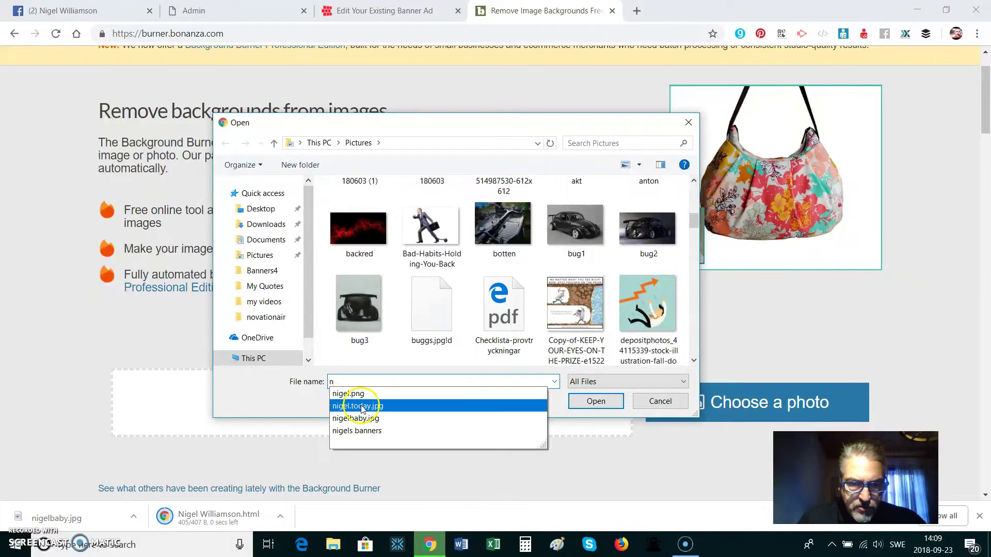
left_click(370, 419)
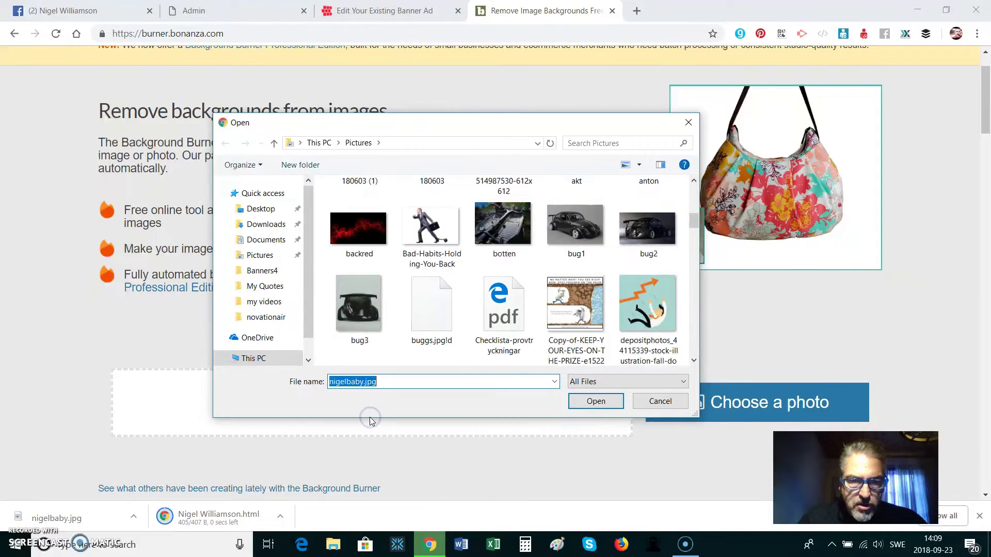
left_click(592, 401)
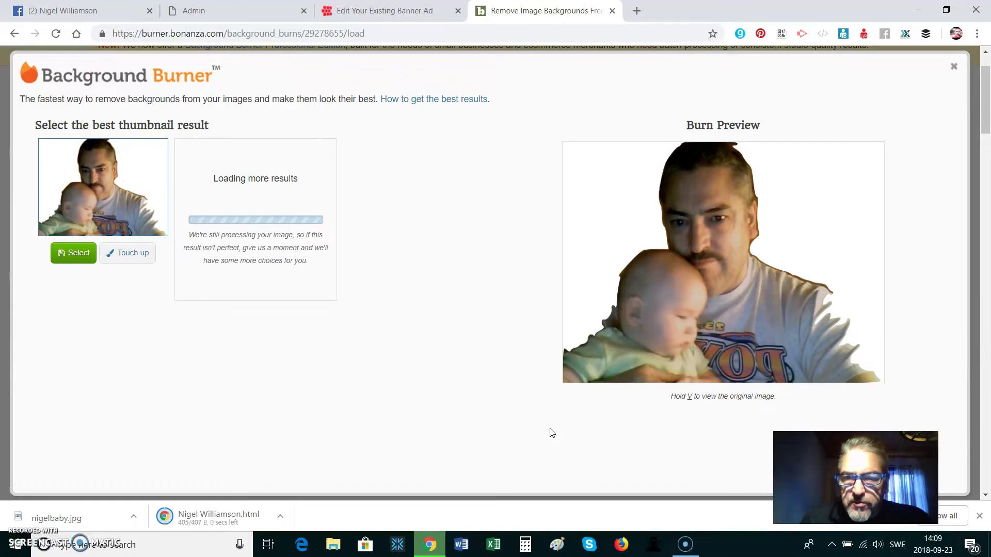
Select the first cut-out from the initial results, and the third cut-out from the following set as the final background removal
left_click(507, 427)
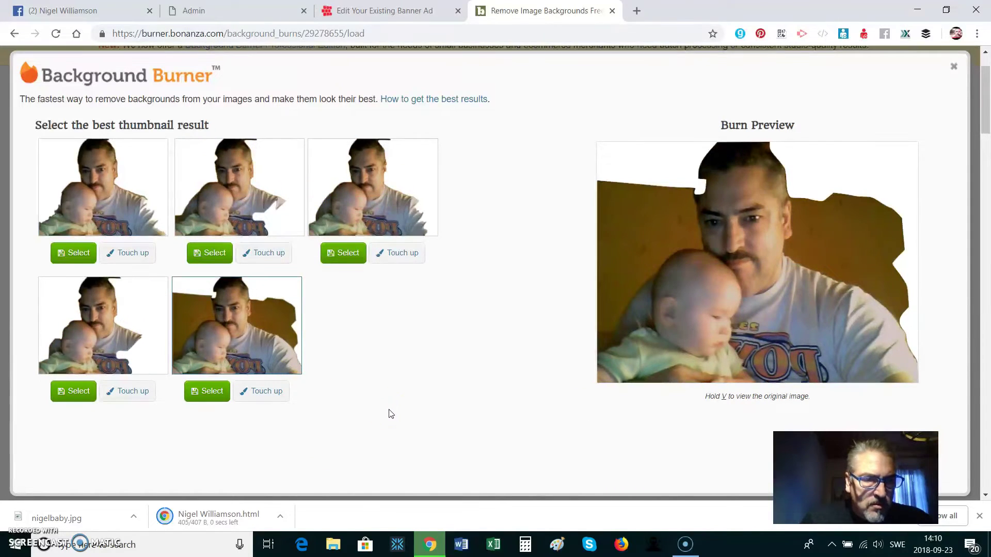
left_click(361, 161)
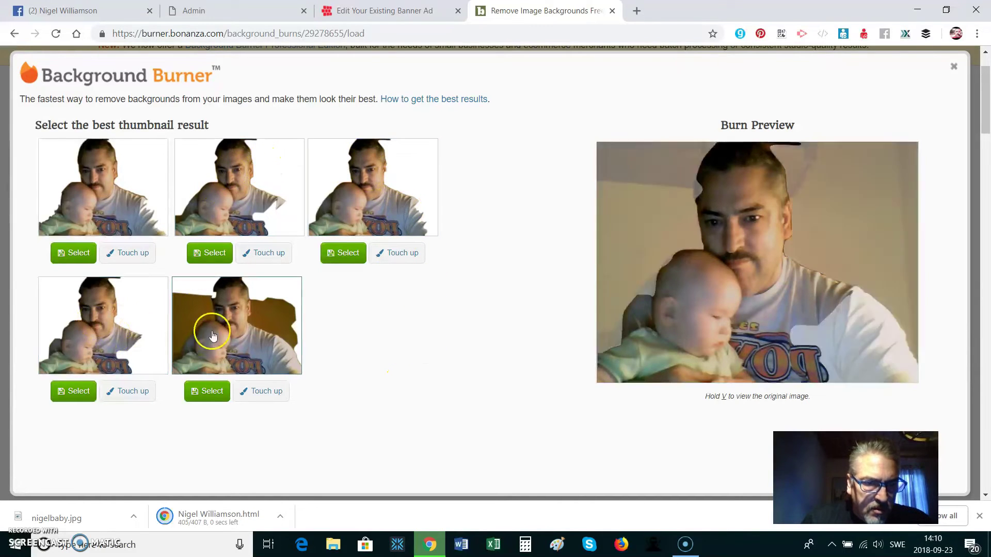
left_click(85, 263)
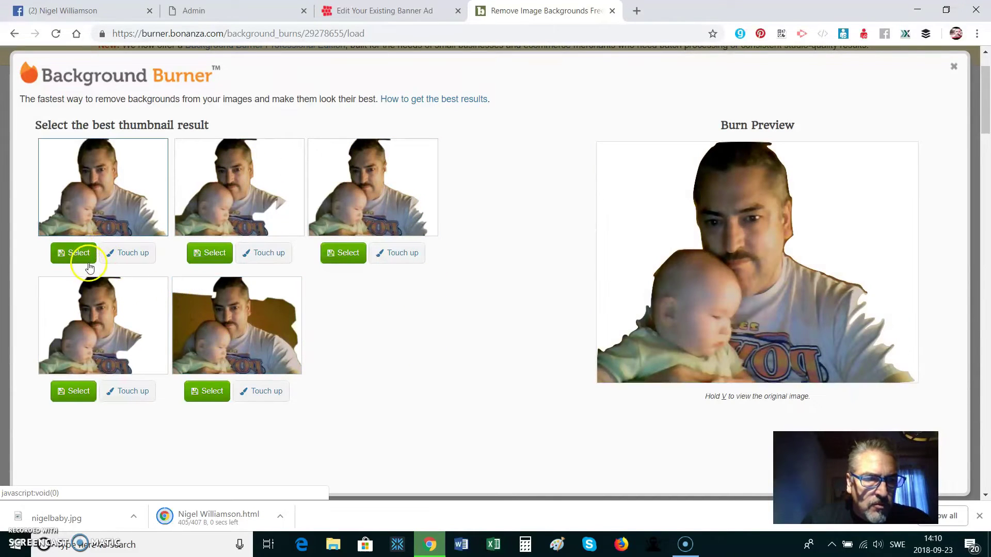
left_click(76, 253)
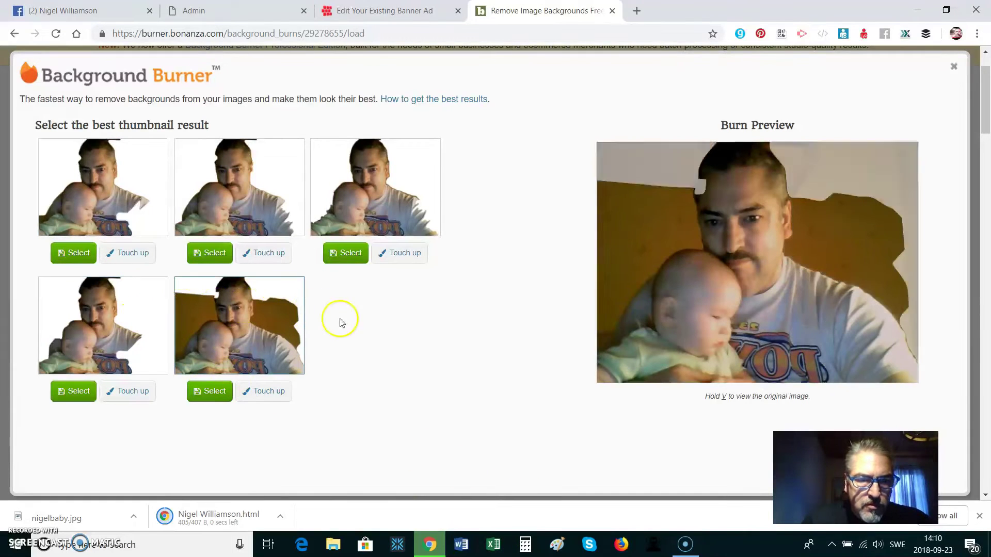
left_click(356, 254)
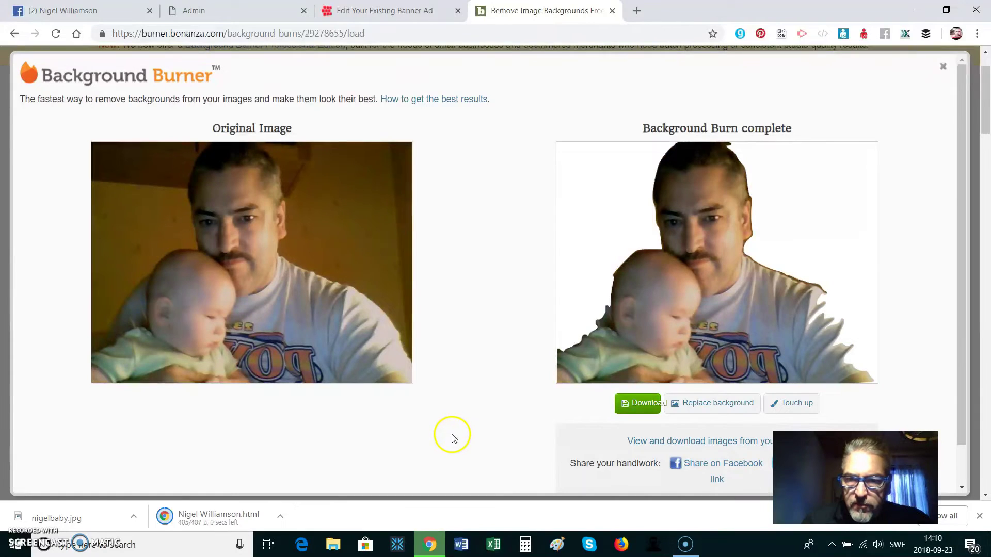
Download the finished cut-out as a PNG with a transparent background
mouse_move(640, 403)
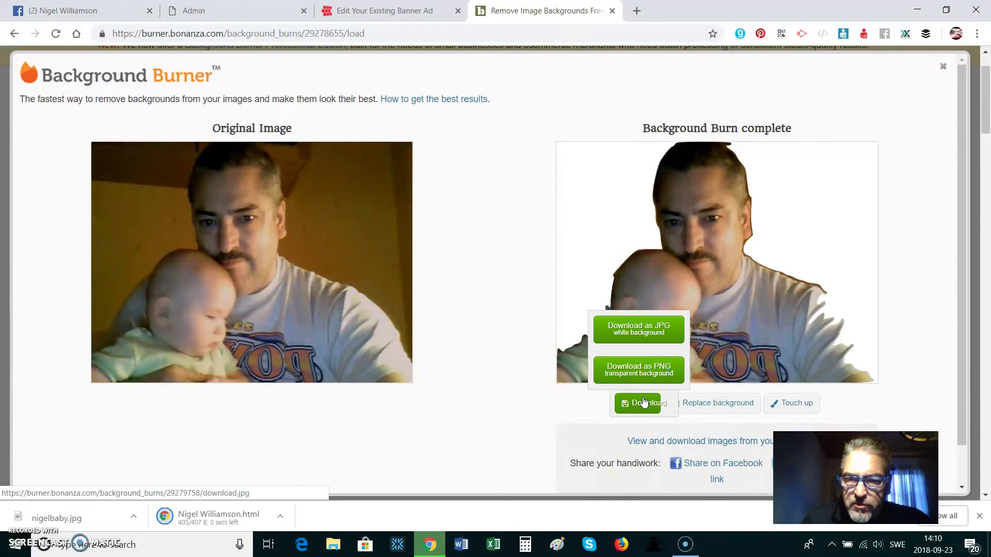
left_click(648, 370)
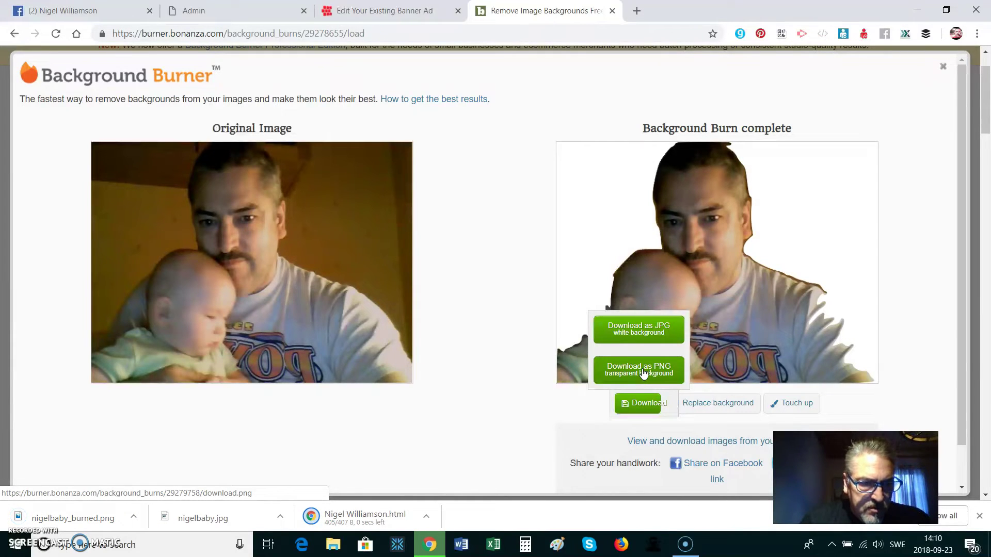
left_click(569, 447)
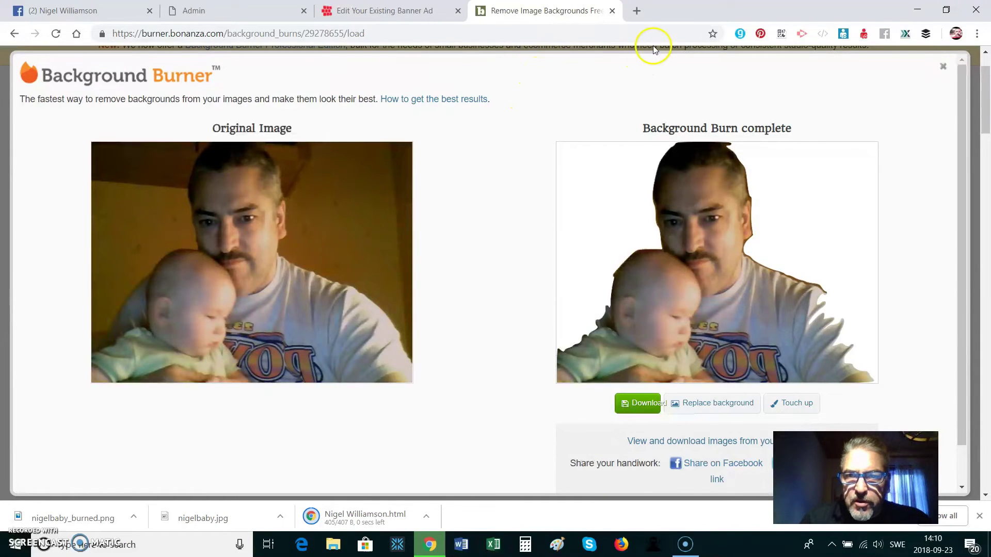
Search Google for "canvar" in a new browser tab and open the Canva website from the results
left_click(637, 10)
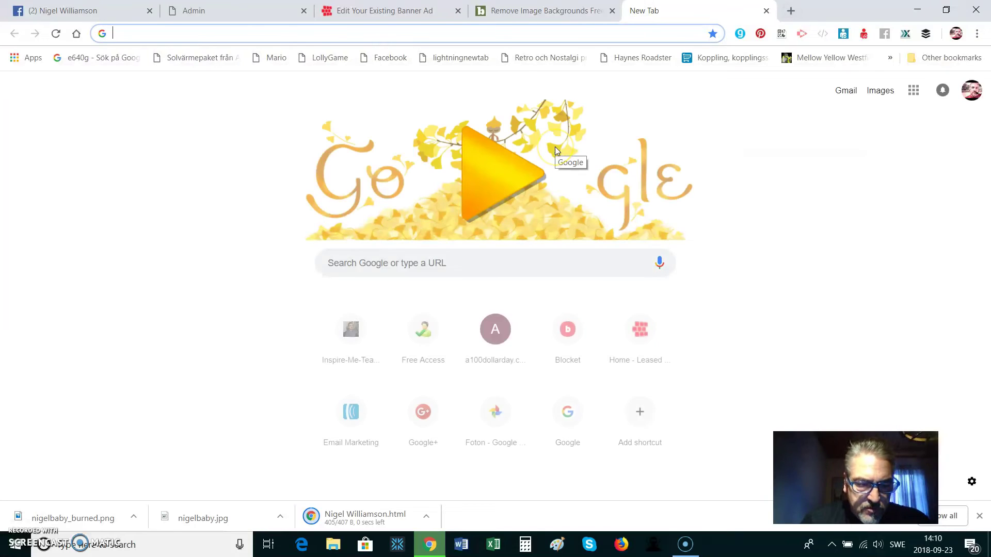
type("c")
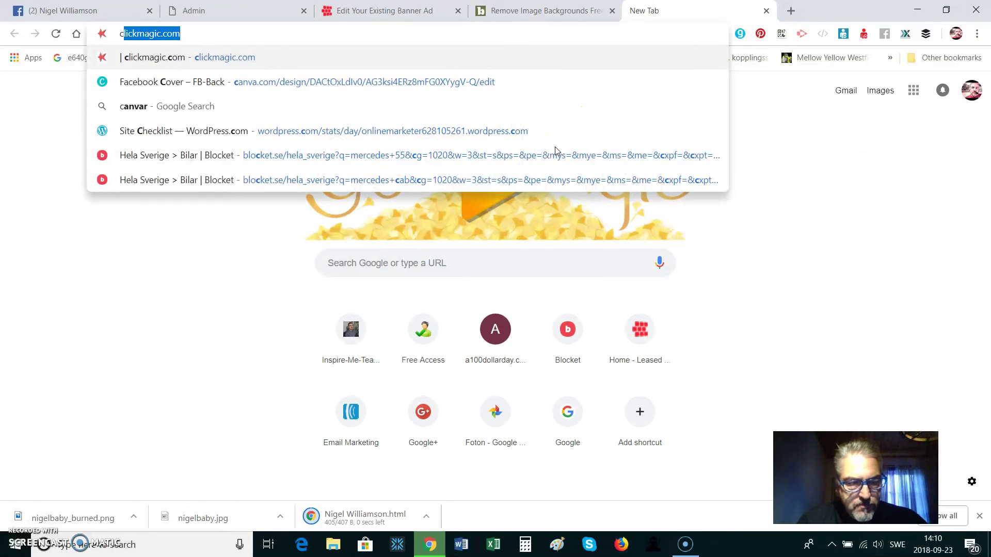
type("anvar")
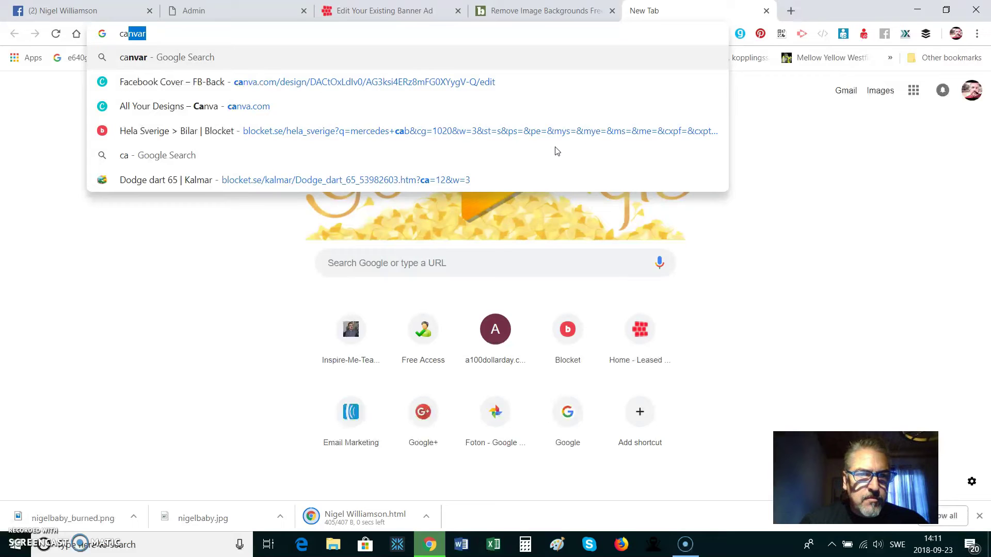
key("Return")
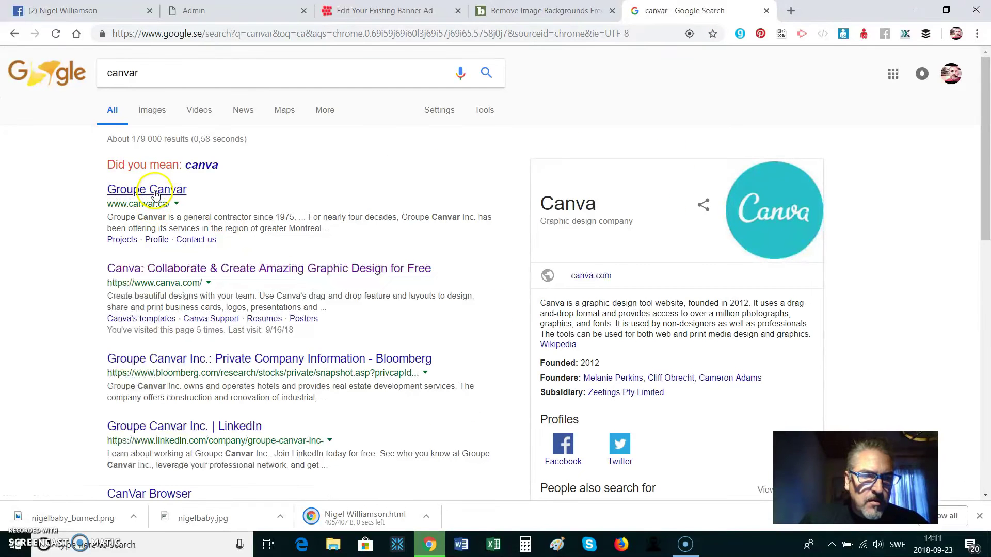
left_click(158, 192)
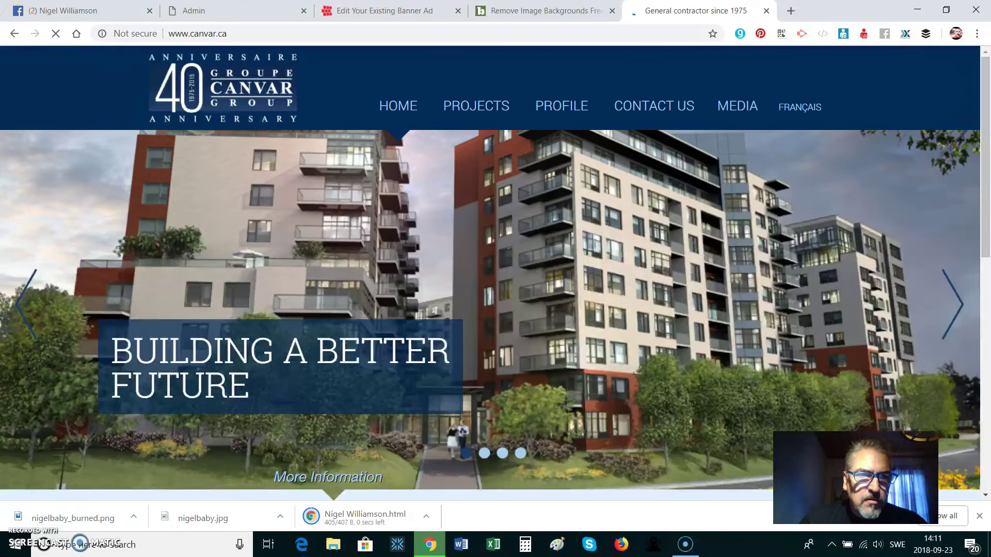
left_click(14, 33)
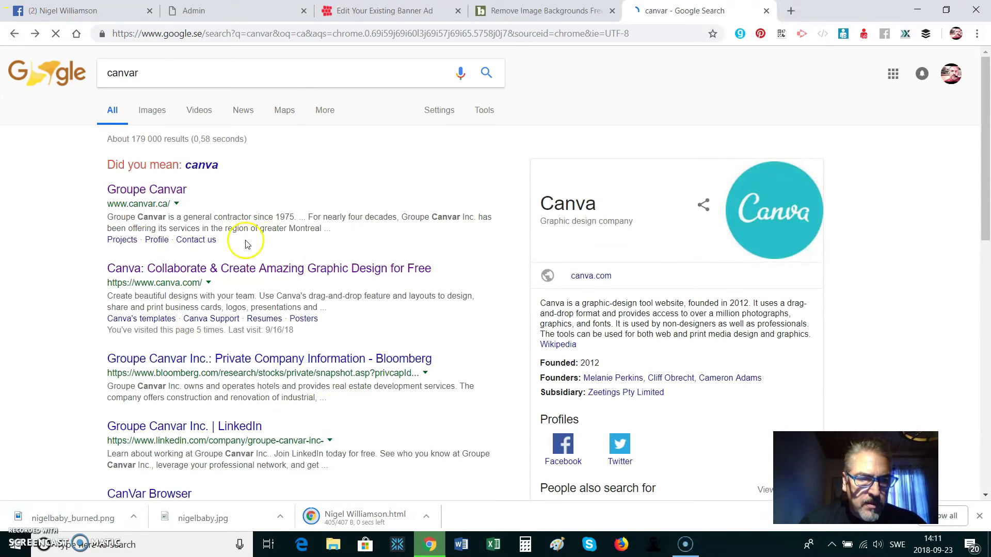
left_click(209, 350)
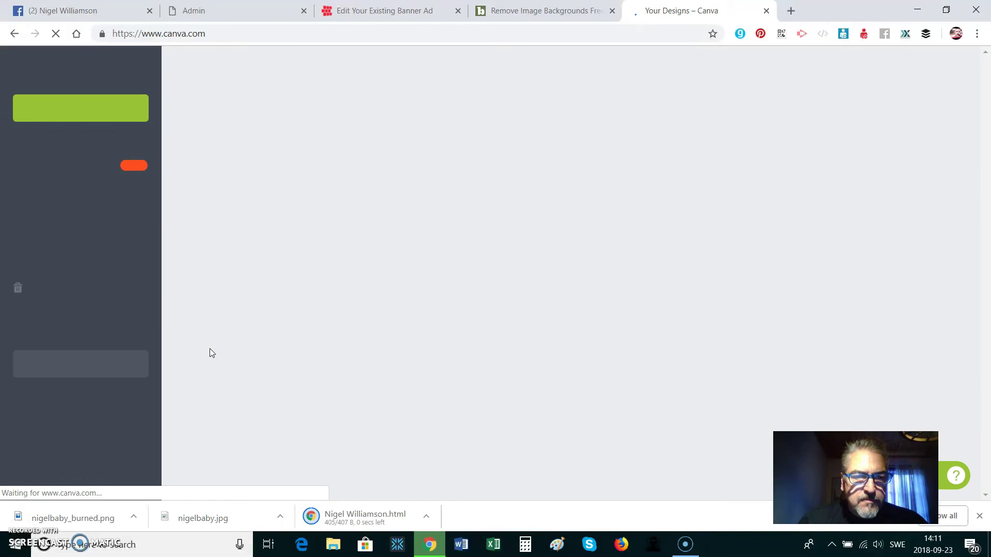
Create a new Canva design with custom dimensions of 468 × 60 px
right_click(311, 357)
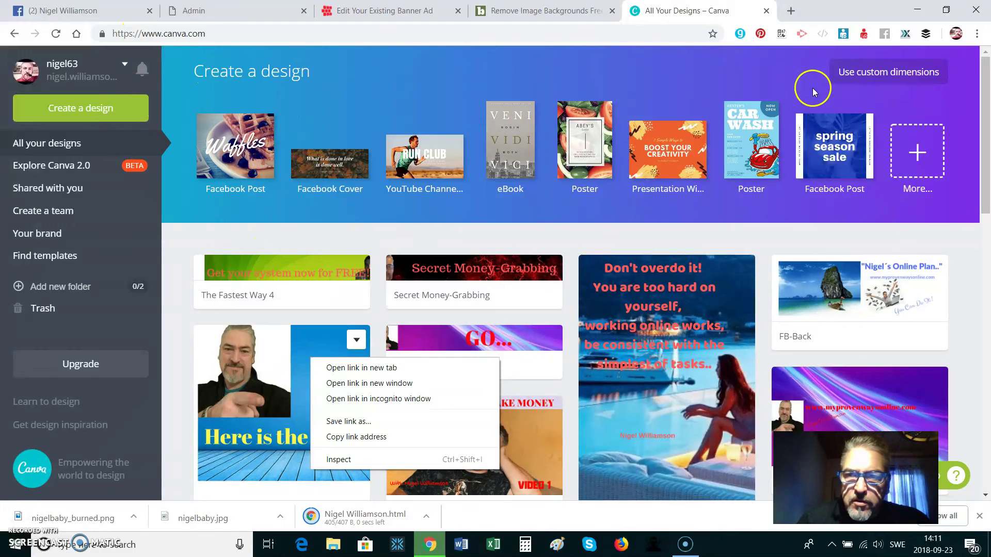
left_click(893, 85)
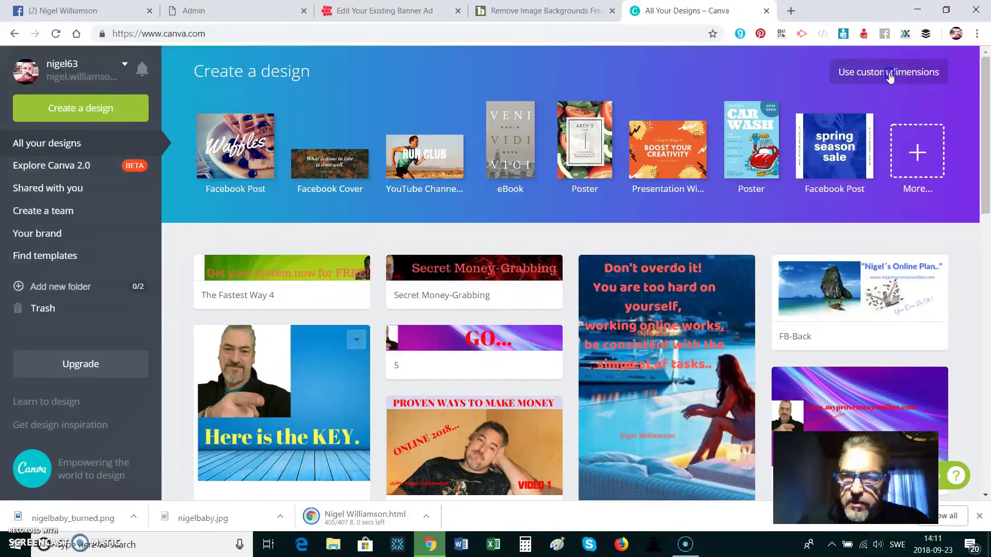
left_click(891, 76)
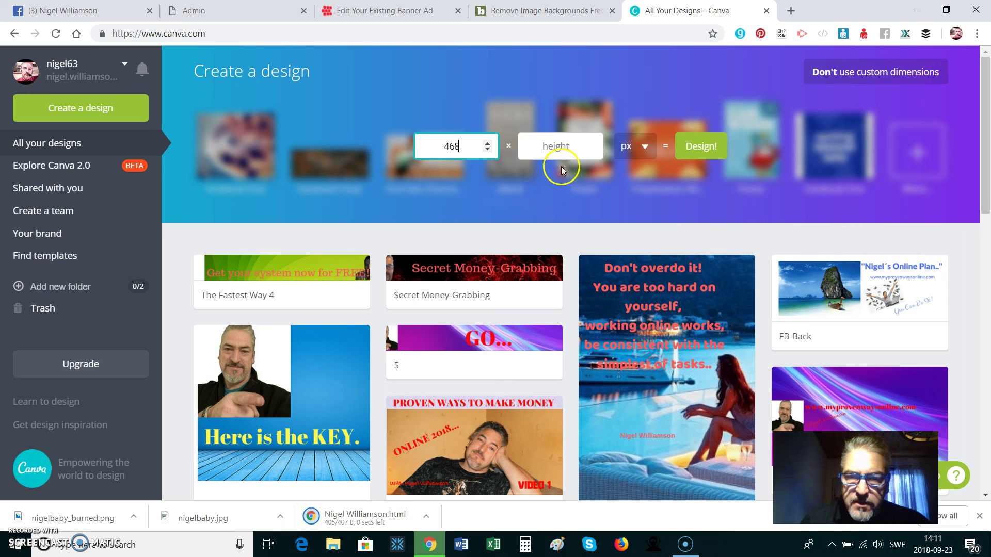
left_click(564, 151)
type("60")
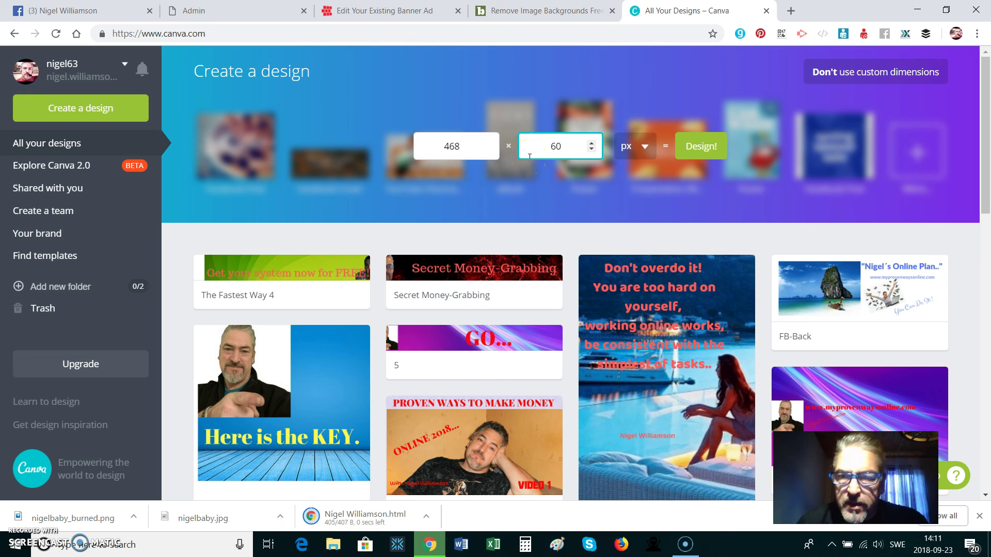
left_click(701, 150)
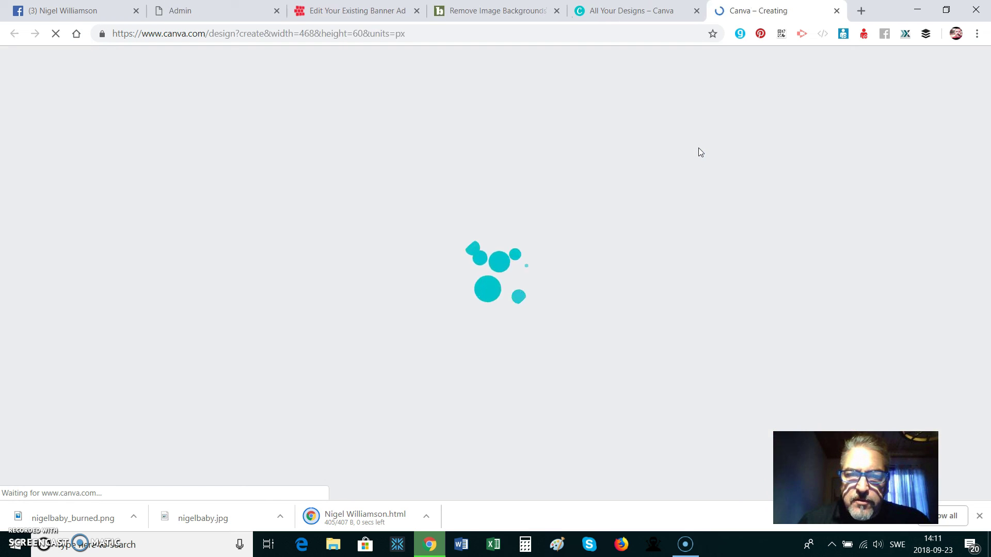